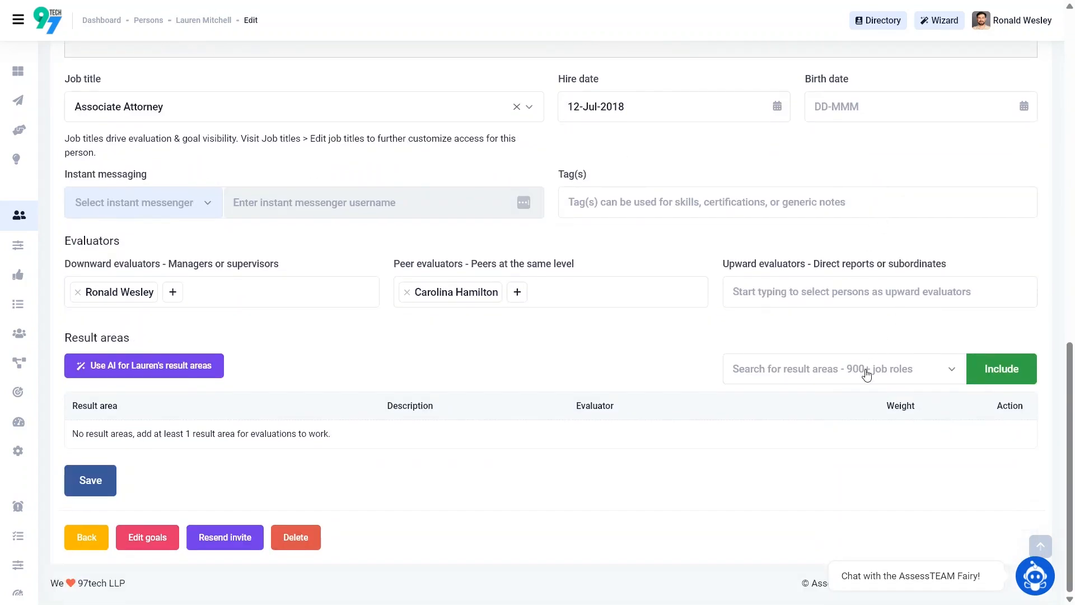
Find the "Associate Attorney Job Objectives" result area by searching "Associate" and include it in the person's profile.
left_click(867, 372)
type("Associate")
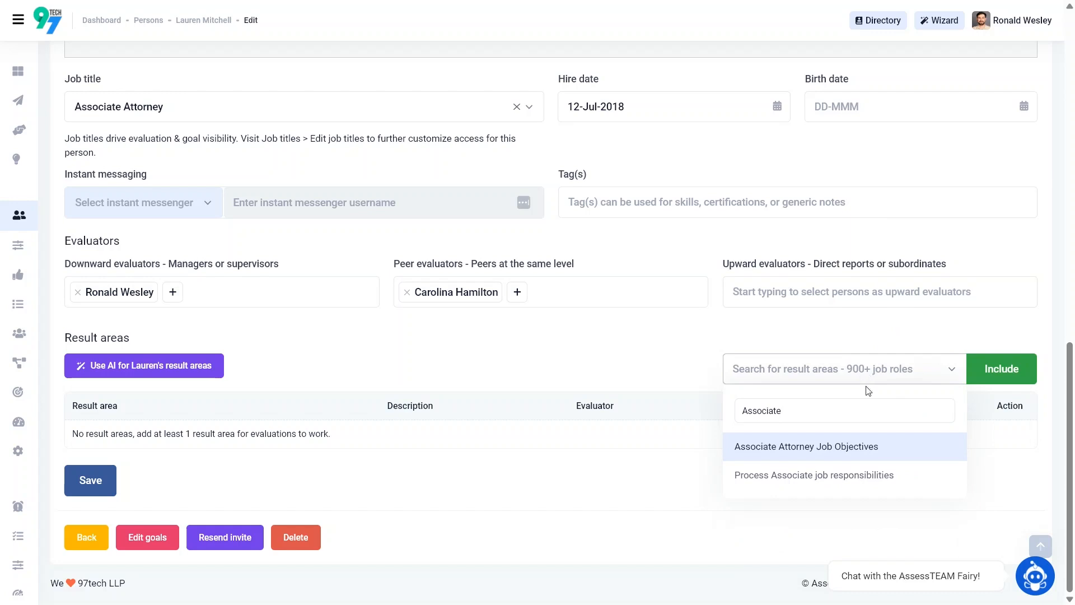
left_click(864, 448)
left_click(1000, 370)
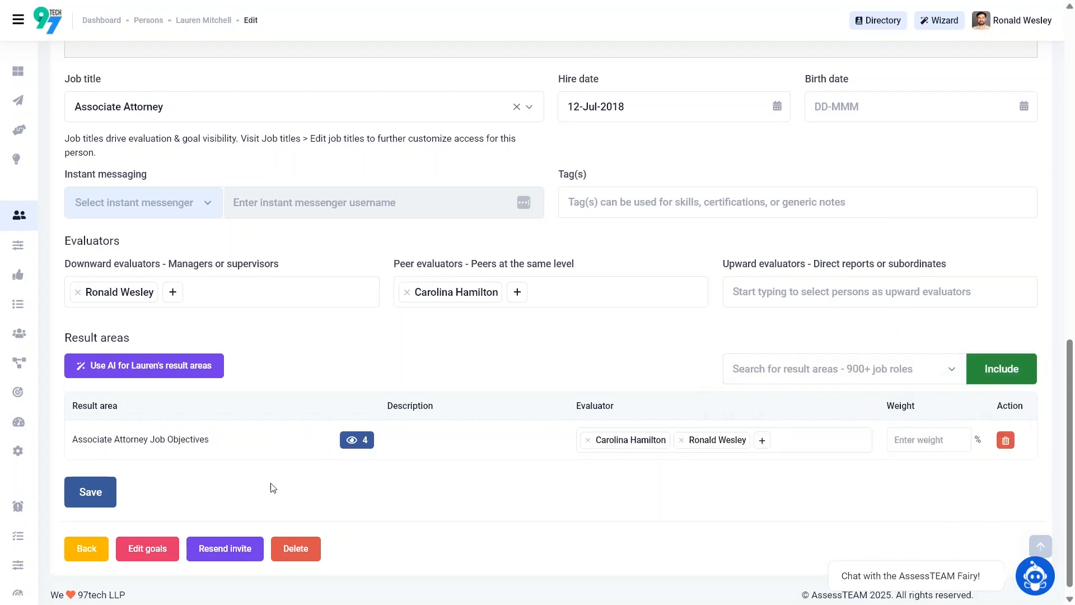
Review the performance indicators of Associate Attorney Job Objectives, submit them with blank weights, and save the person's profile.
left_click(352, 441)
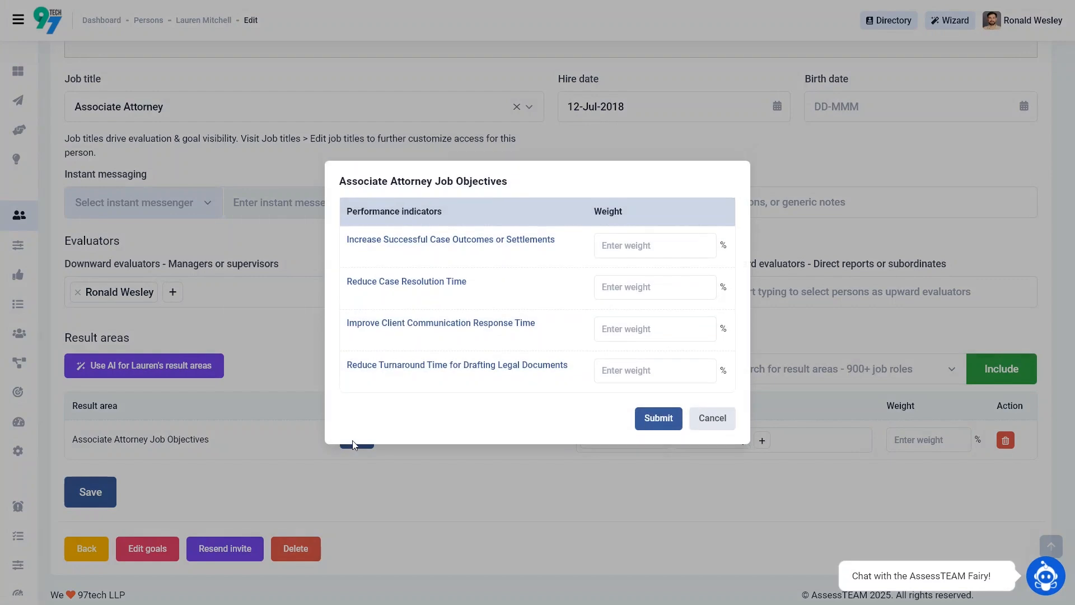
left_click(652, 421)
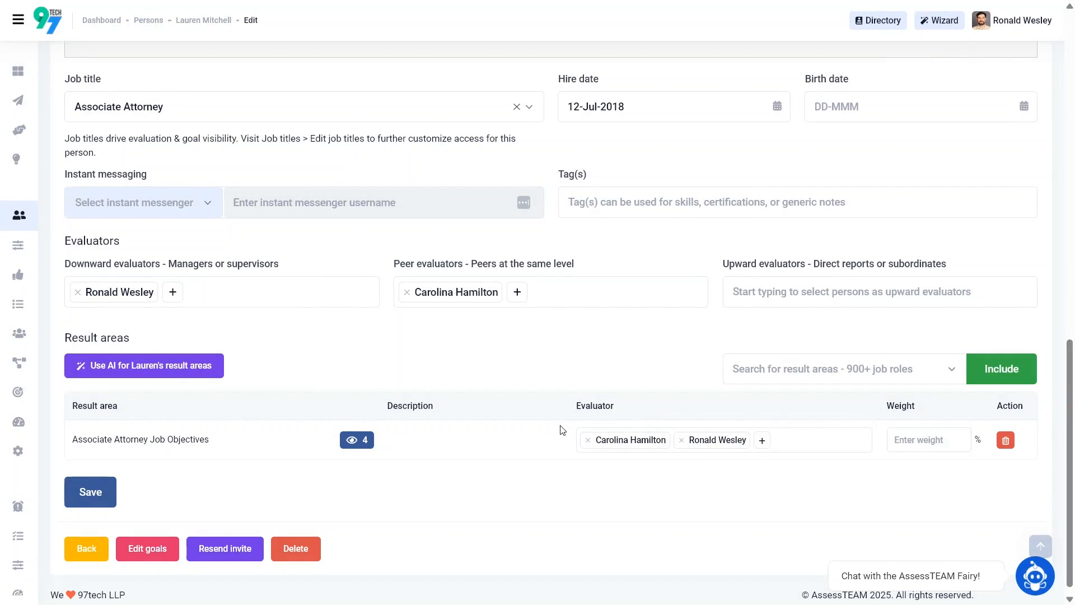
left_click(86, 490)
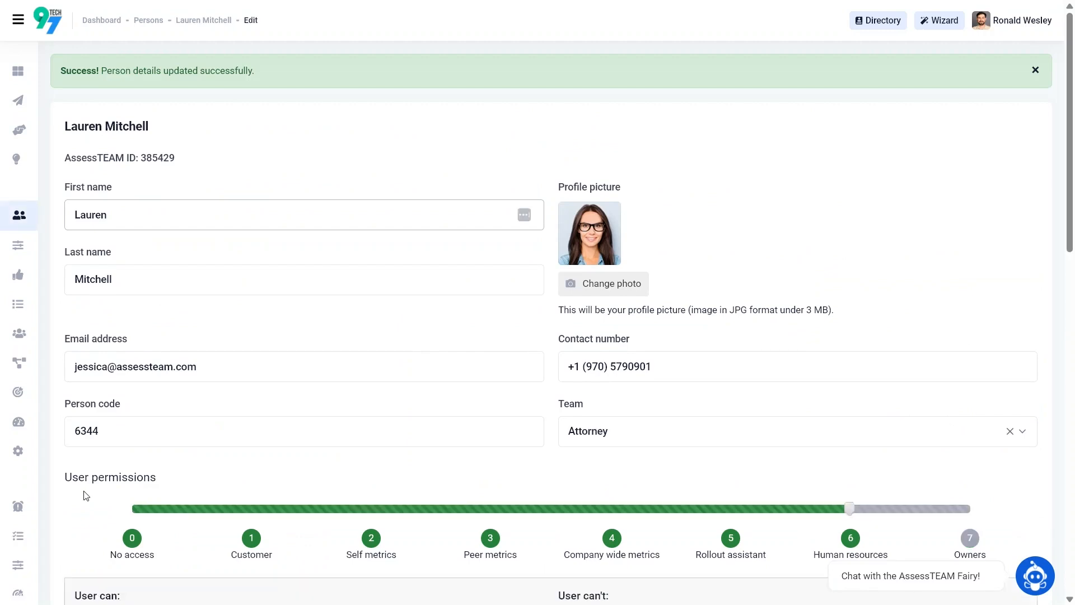
Start a new periodic result areas evaluation template titled "Attorney team KPIs evaluation" with Monthly repetition.
mouse_move(42, 315)
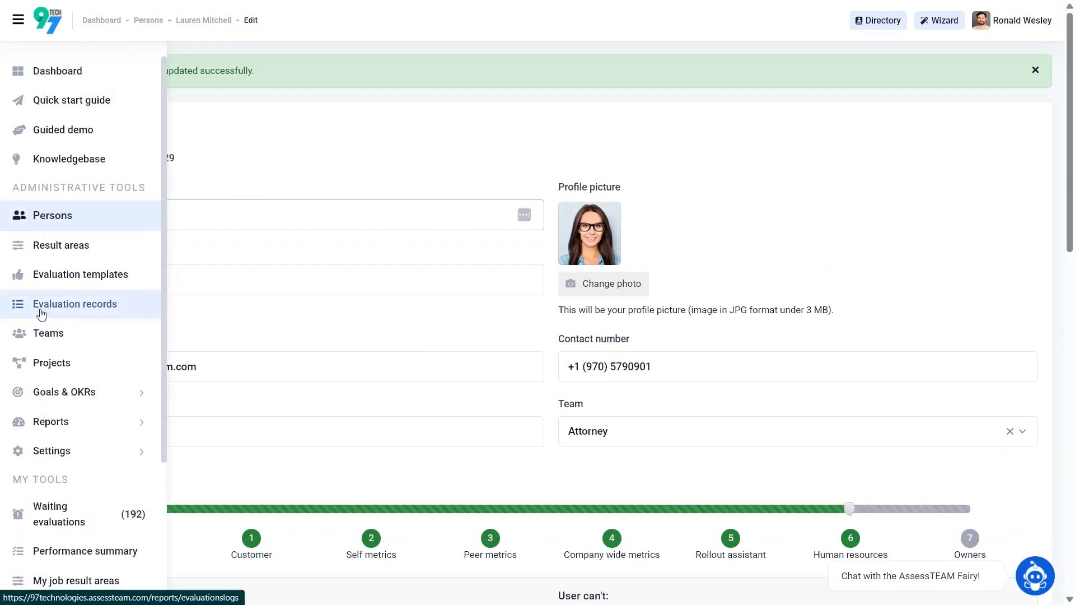
left_click(75, 277)
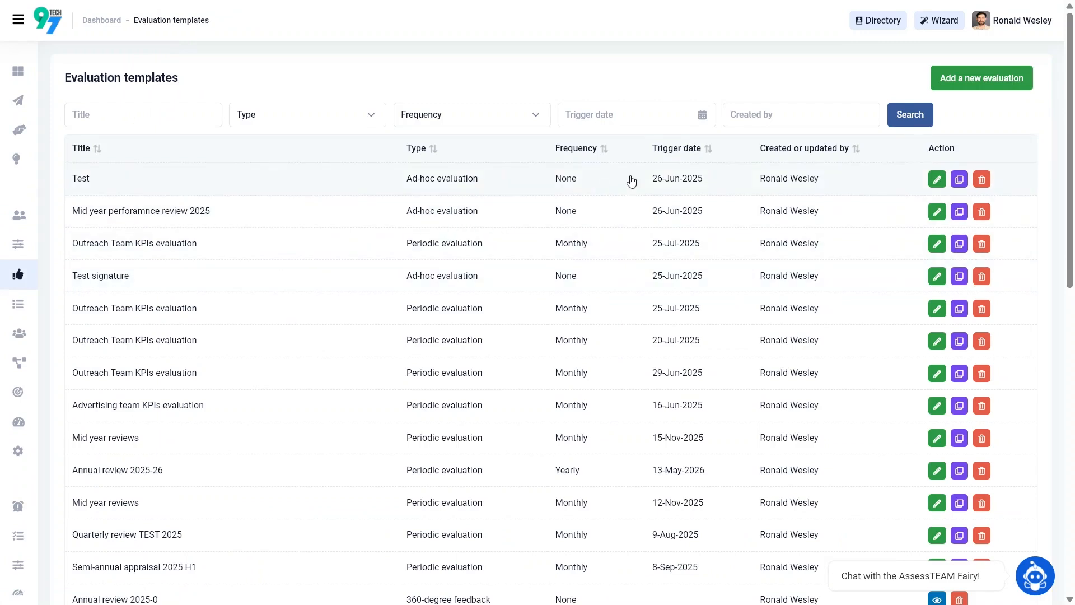
left_click(954, 84)
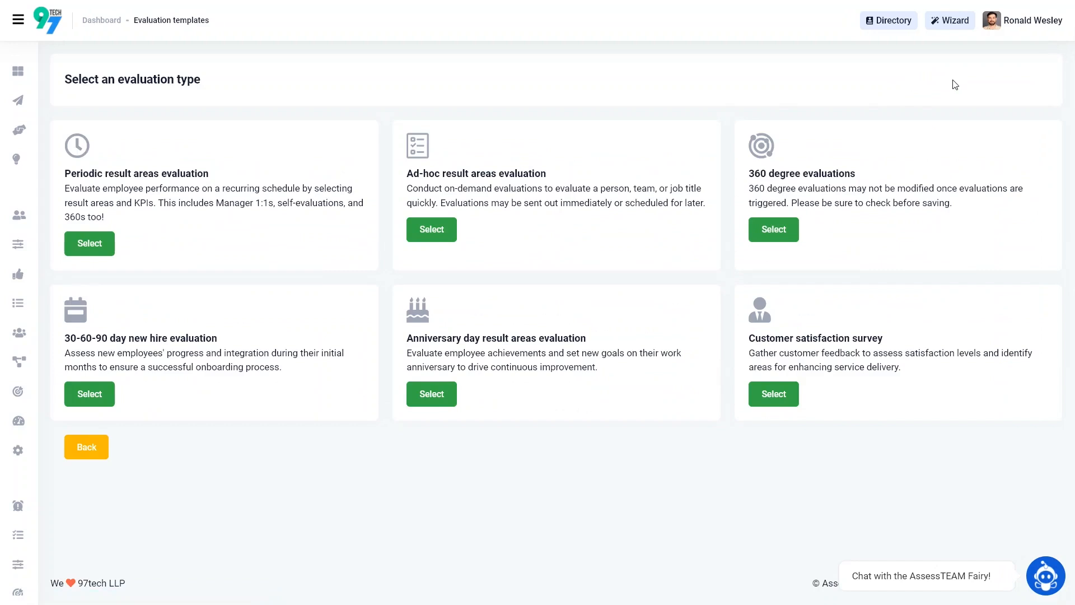
left_click(99, 244)
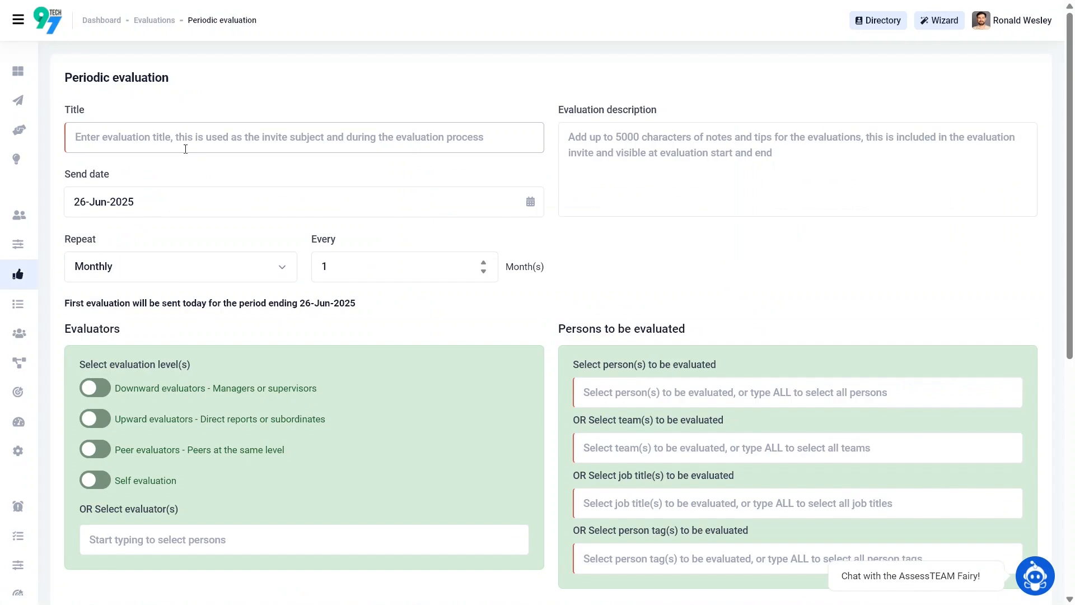
type("Att")
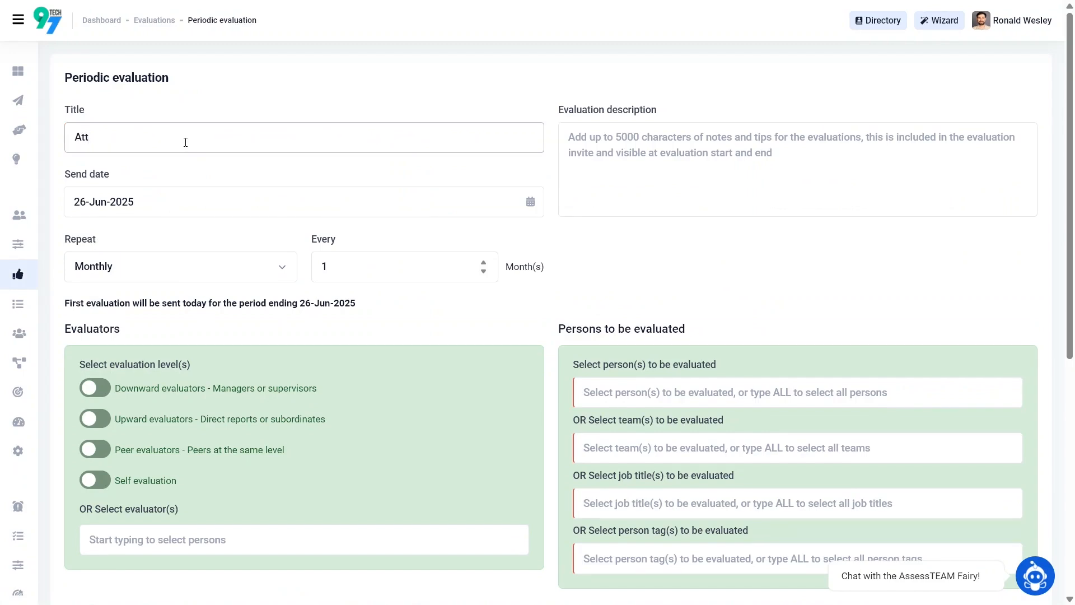
type("orney team KPIs evaluation")
left_click(163, 267)
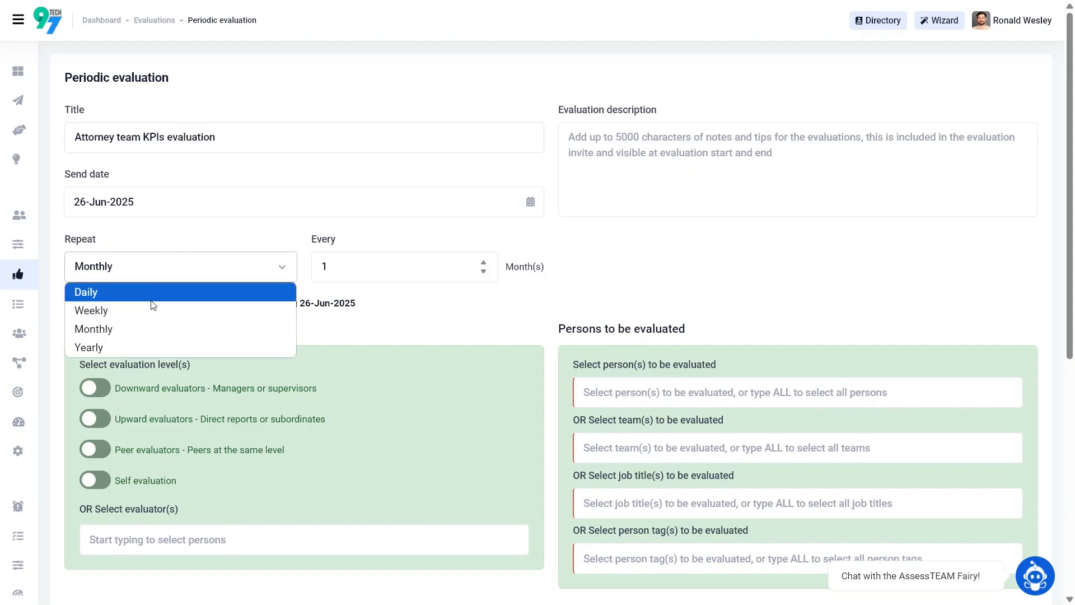
left_click(134, 329)
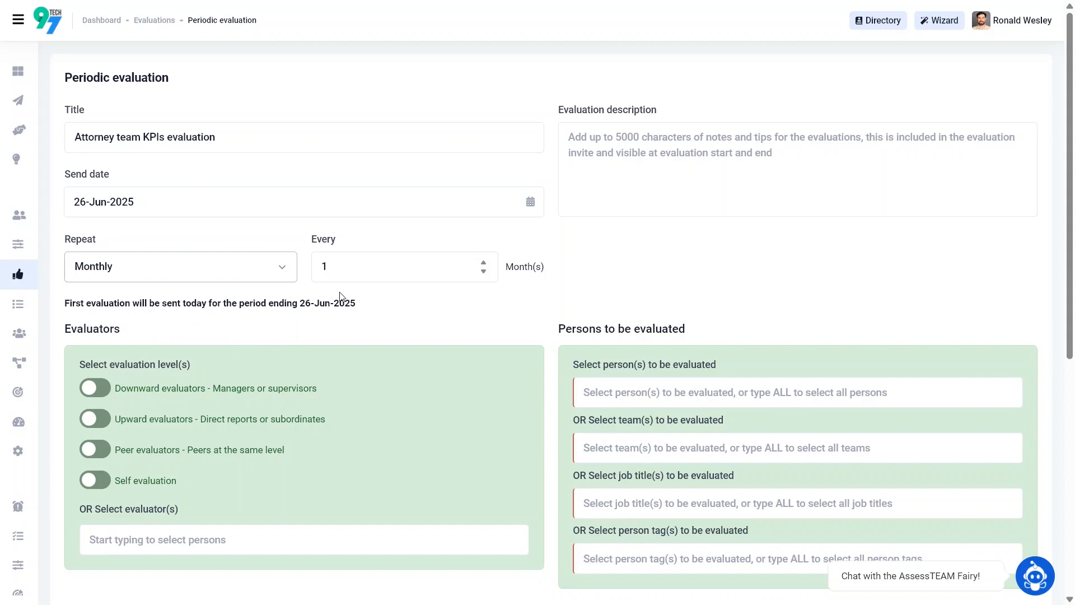
Choose the Attorney team for evaluation and enable the downward, peer and self evaluation levels.
left_click(618, 449)
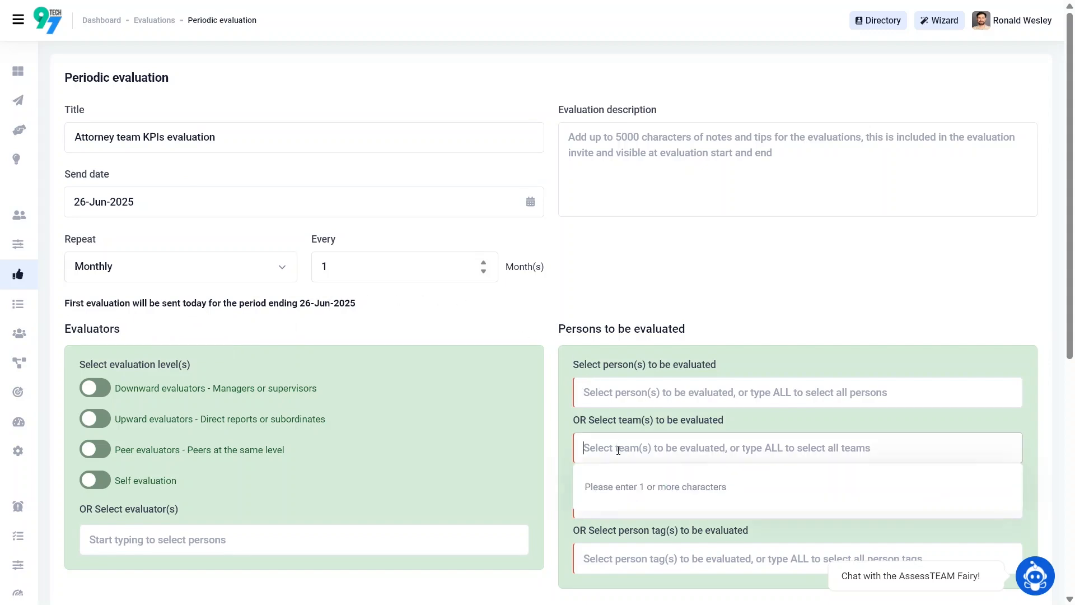
type("Att")
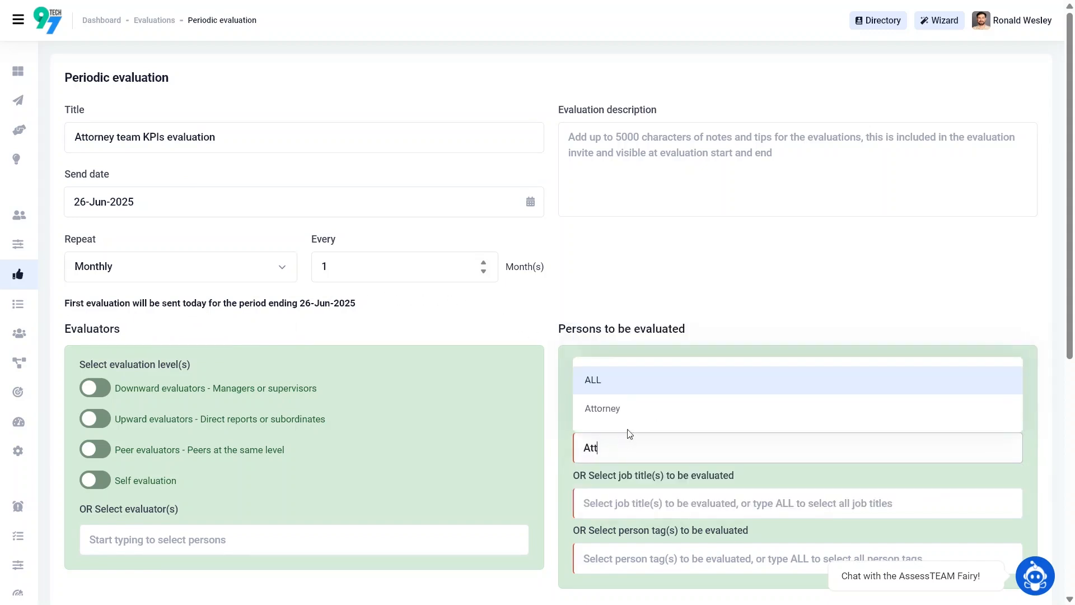
left_click(632, 415)
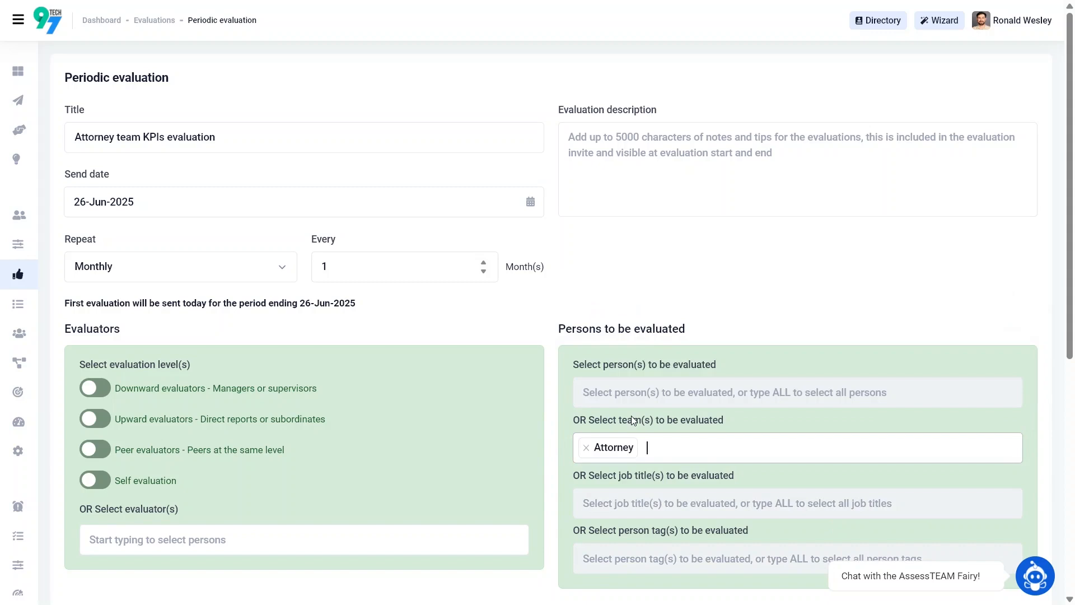
left_click(95, 388)
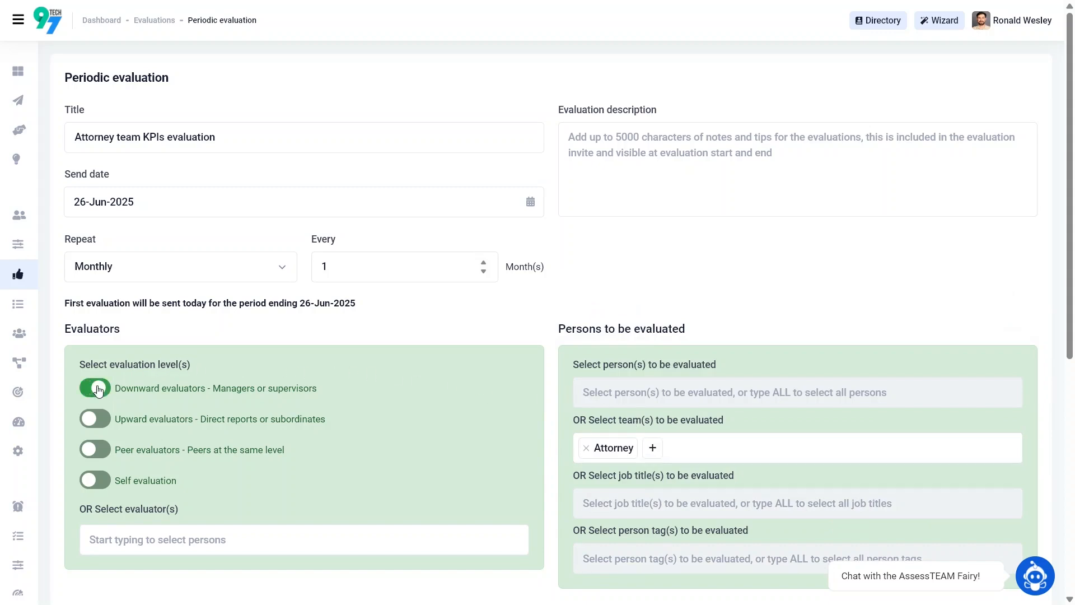
left_click(95, 449)
left_click(91, 482)
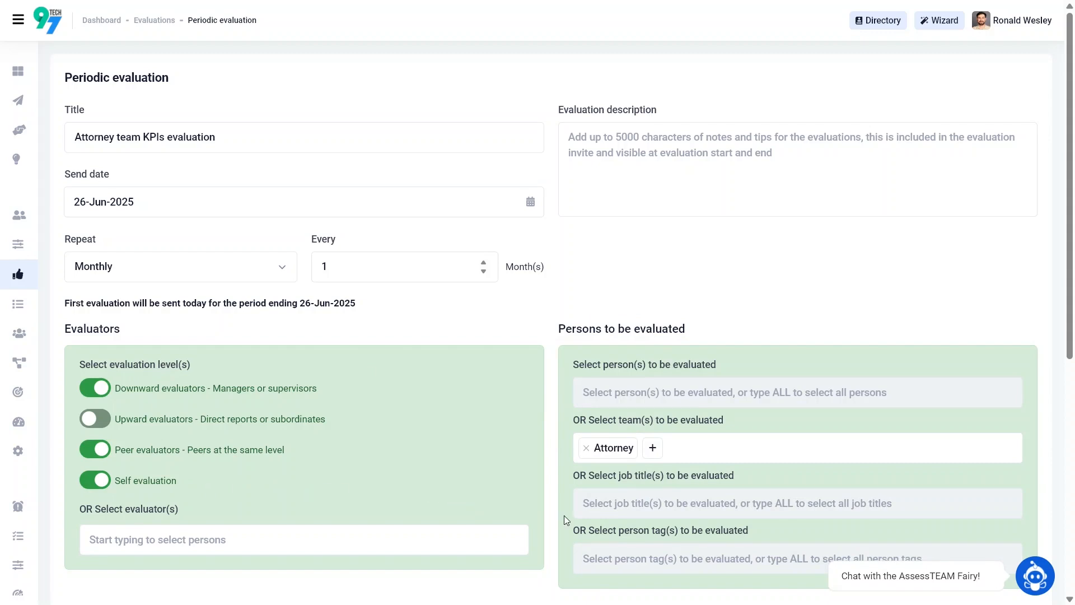
Search the available result areas for "Associate" and include Associate Attorney Job Objectives in the evaluation.
scroll(564, 515, "down", 5)
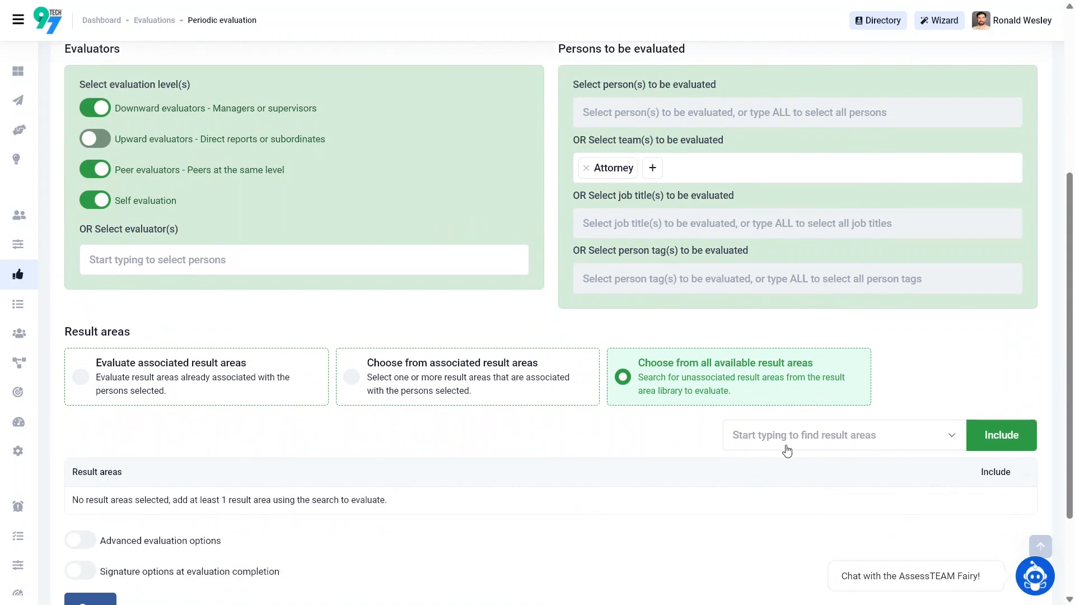
left_click(787, 448)
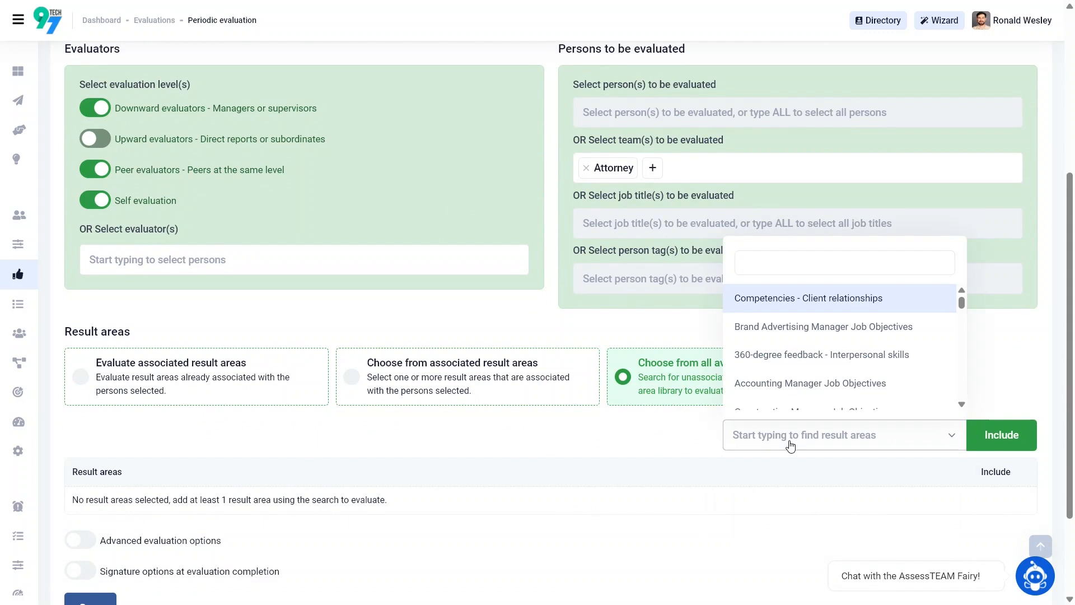
type("Associate")
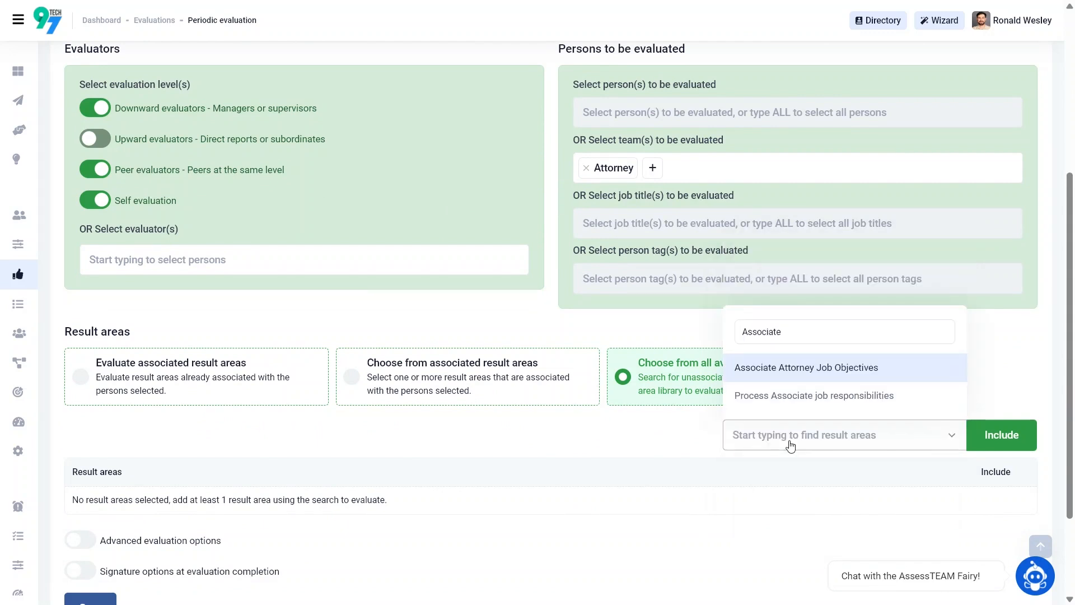
left_click(828, 367)
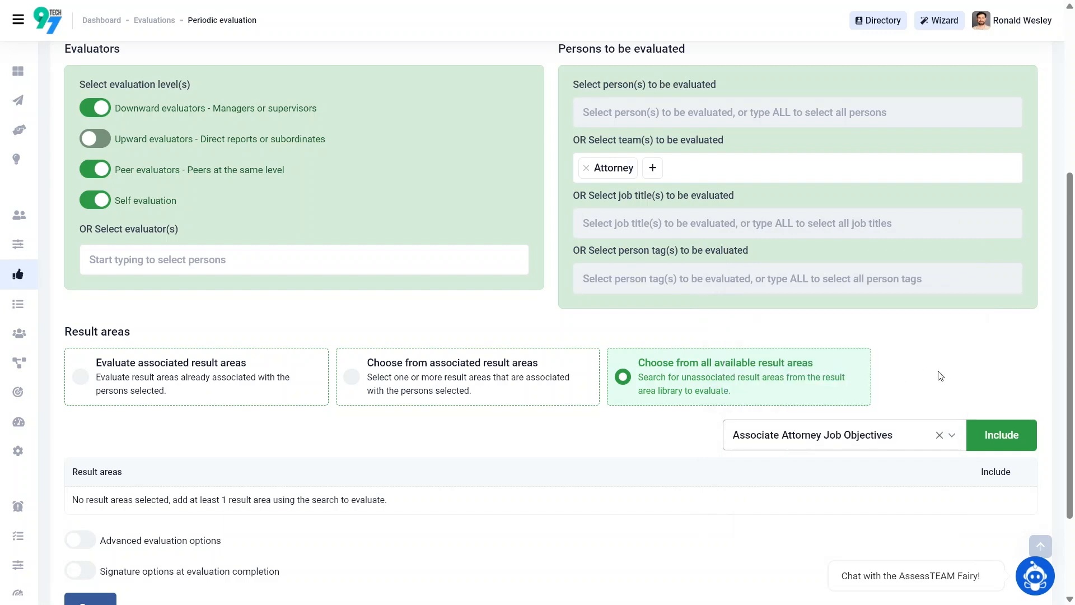
left_click(994, 429)
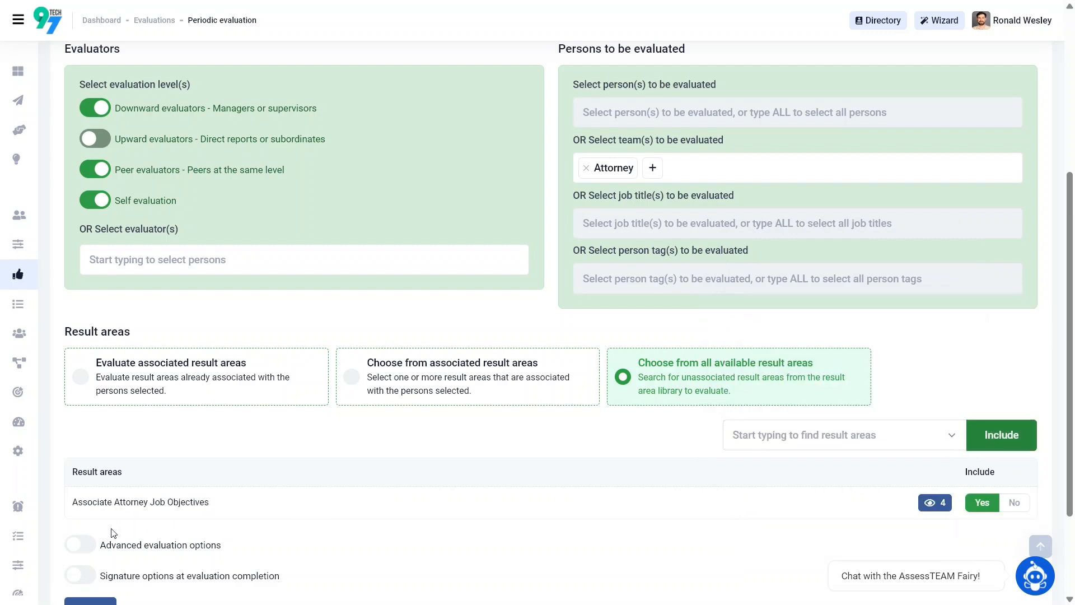
Enable the advanced evaluation options and make the evaluation due in 7 days.
left_click(81, 544)
scroll(201, 547, "down", 1)
scroll(203, 548, "down", 2)
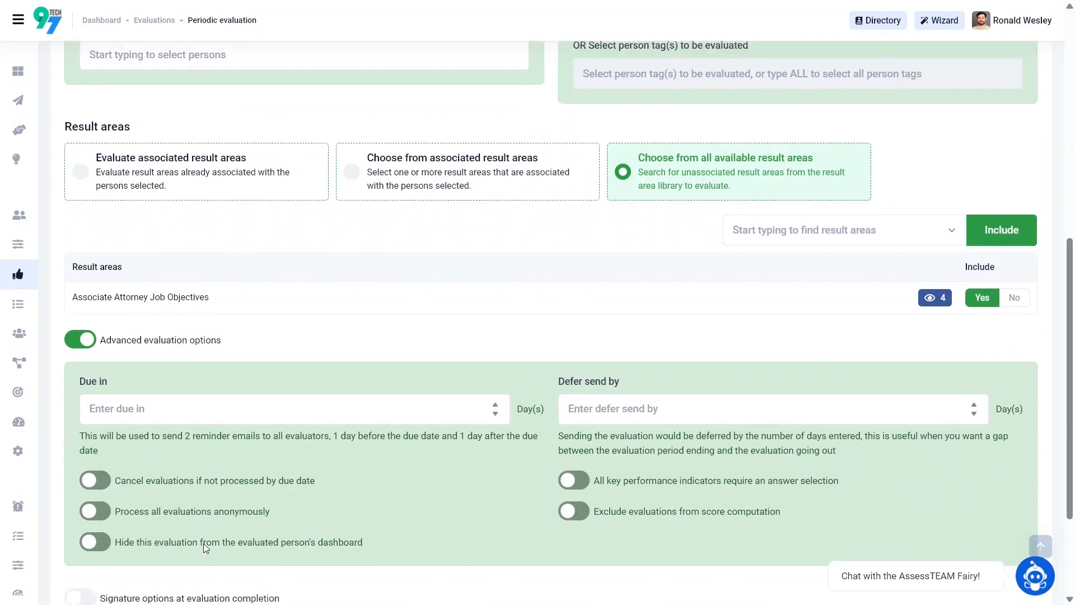
left_click(305, 409)
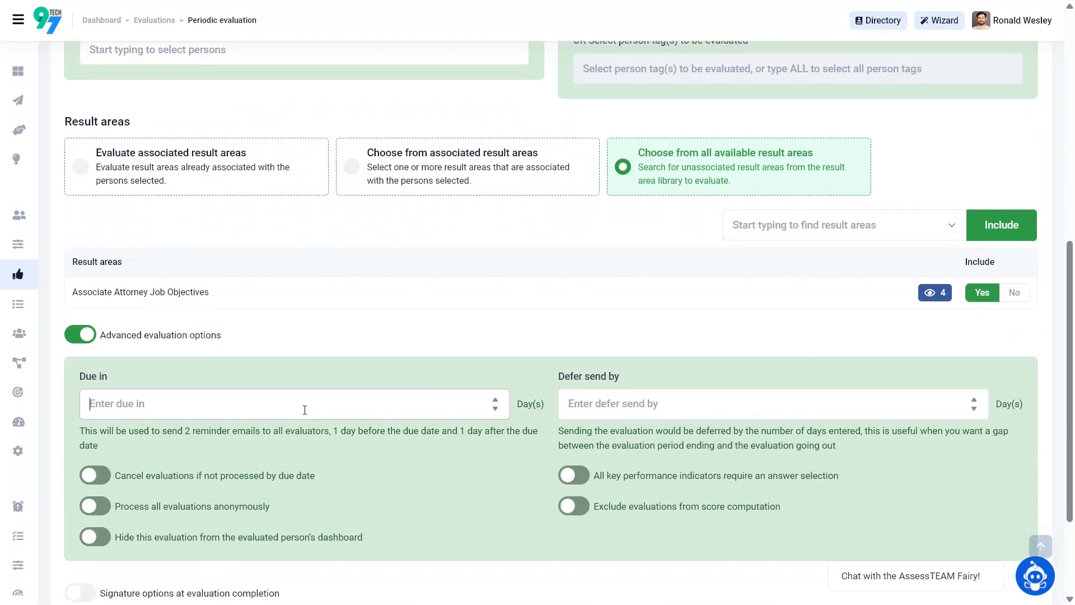
type("7")
Enable signature options with a signature request to the person being evaluated, and save the evaluation, confirming that it is sent out.
scroll(216, 472, "down", 2)
left_click(80, 448)
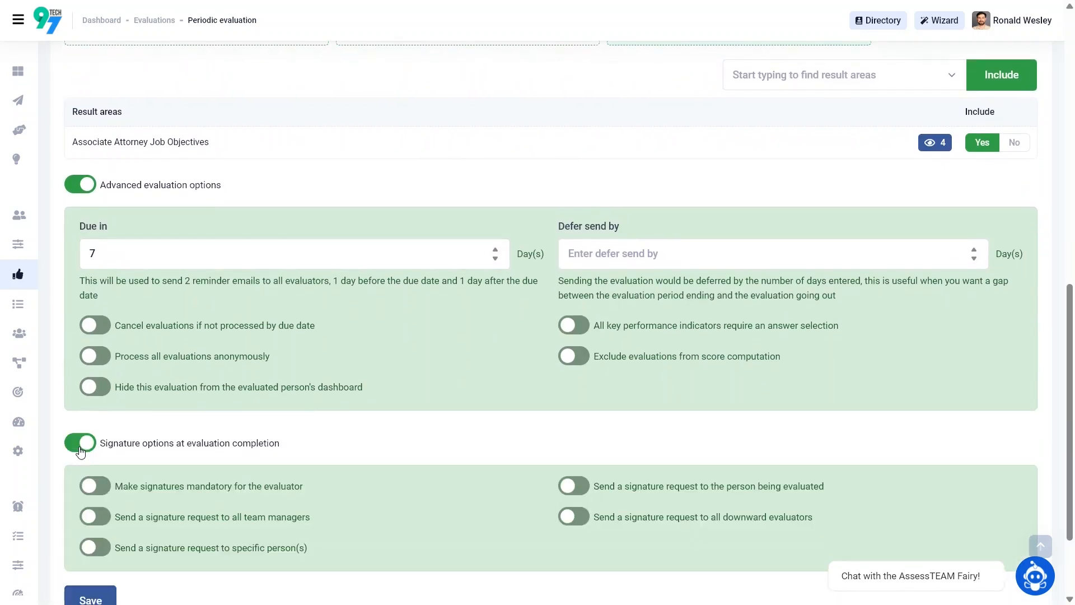
left_click(565, 489)
scroll(521, 501, "down", 2)
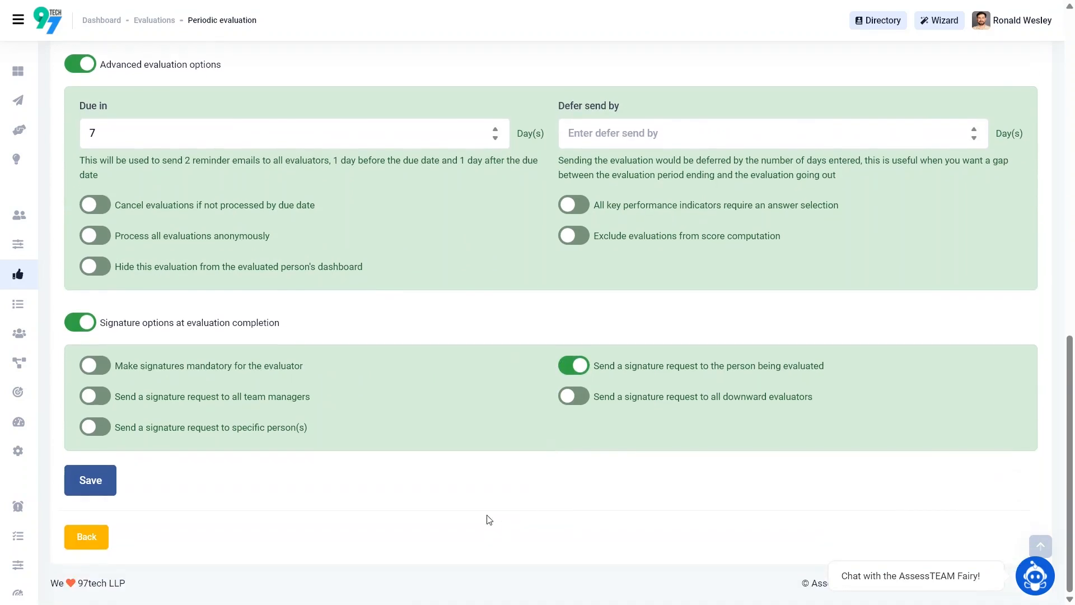
left_click(93, 487)
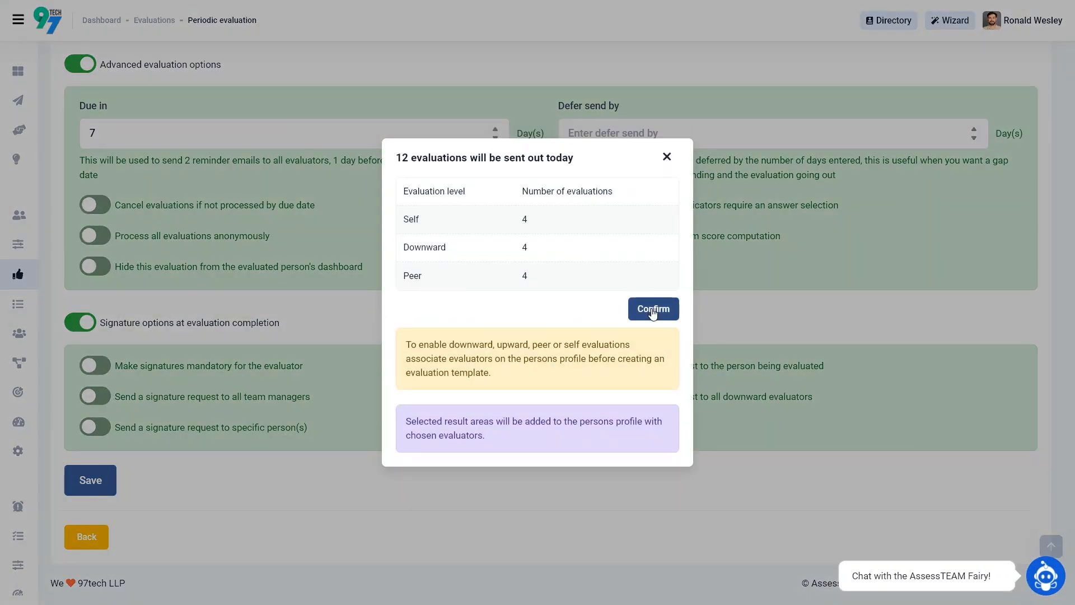
left_click(652, 312)
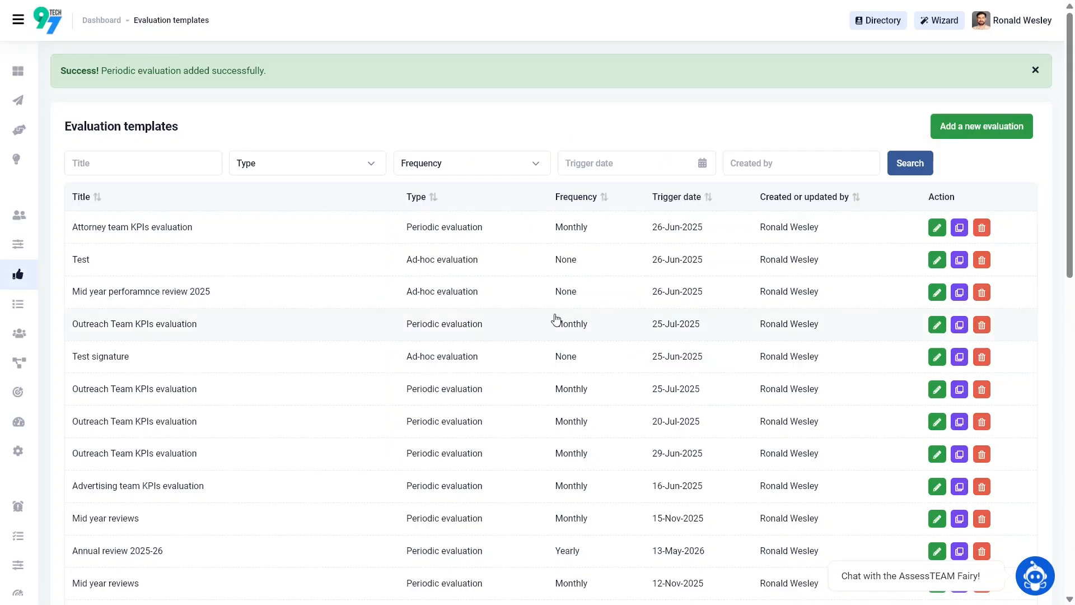
Start the "Attorney team KPIs evaluation" for the associate attorney from the waiting evaluations.
mouse_move(45, 514)
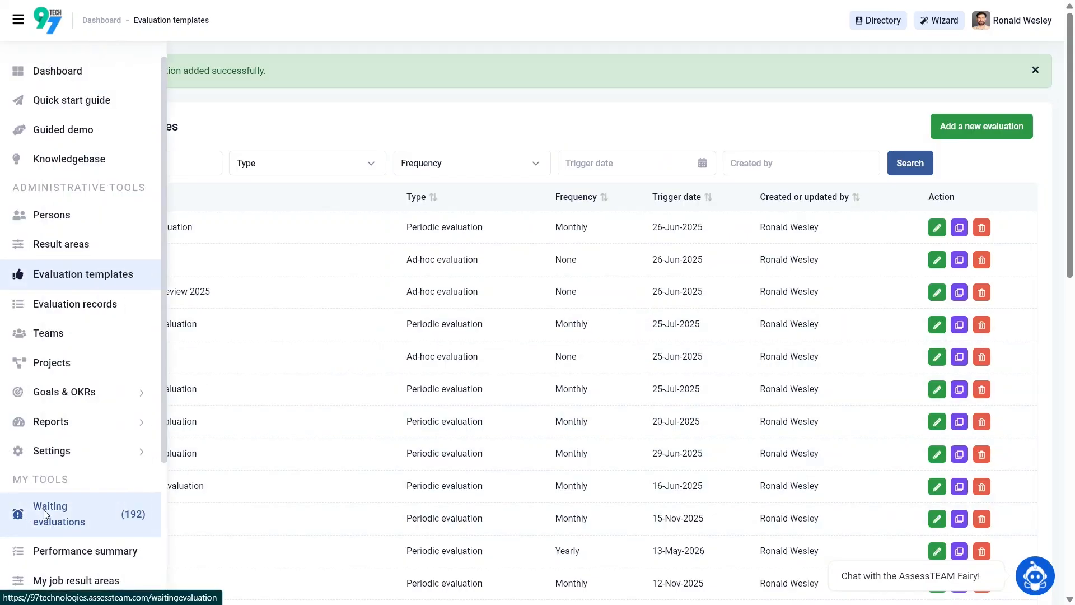
left_click(44, 509)
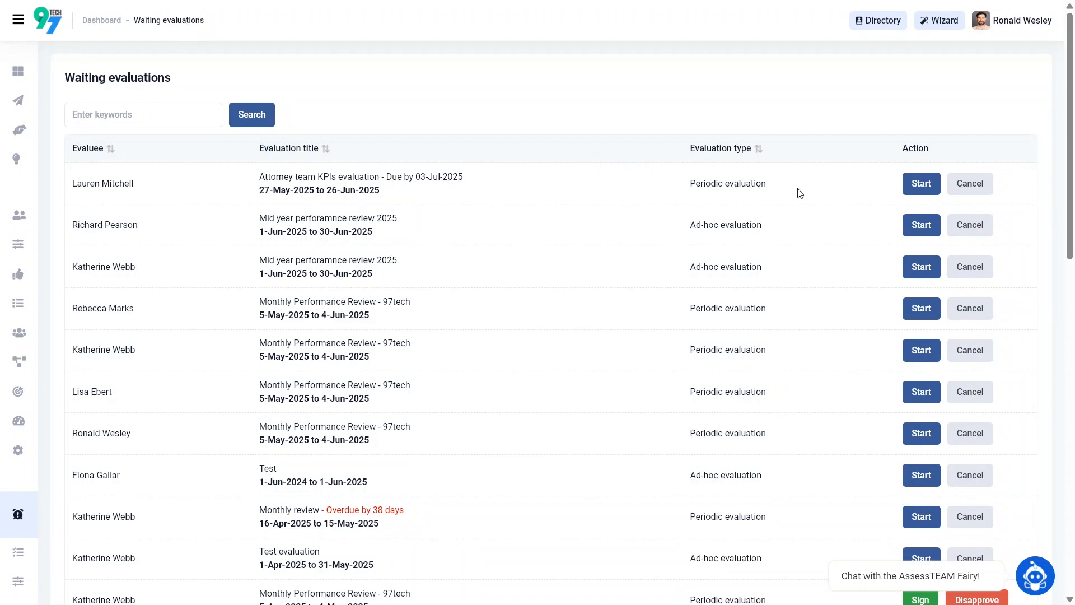
left_click(916, 187)
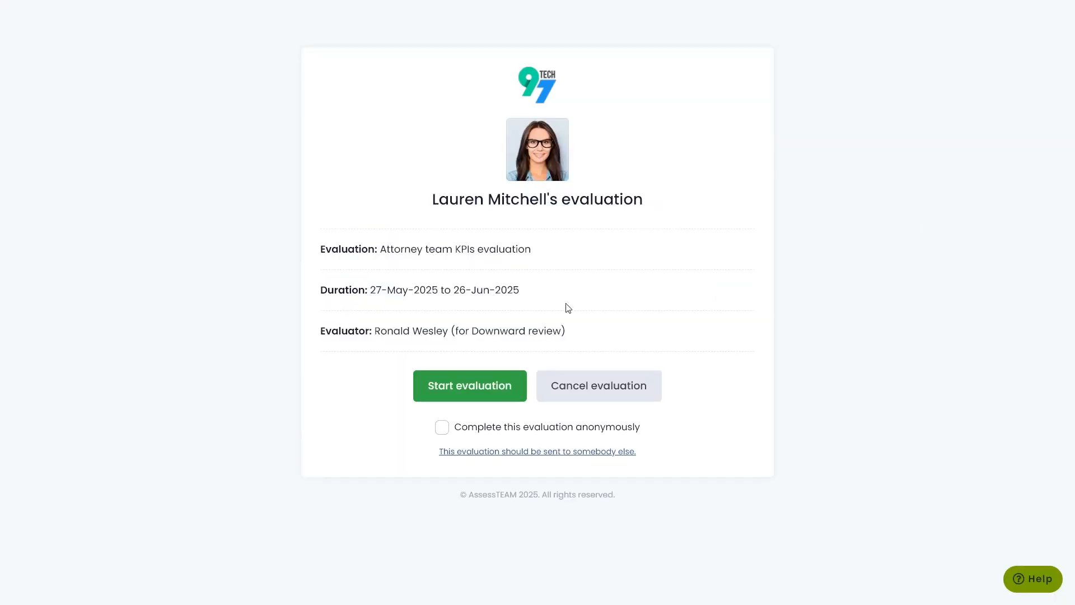
left_click(485, 395)
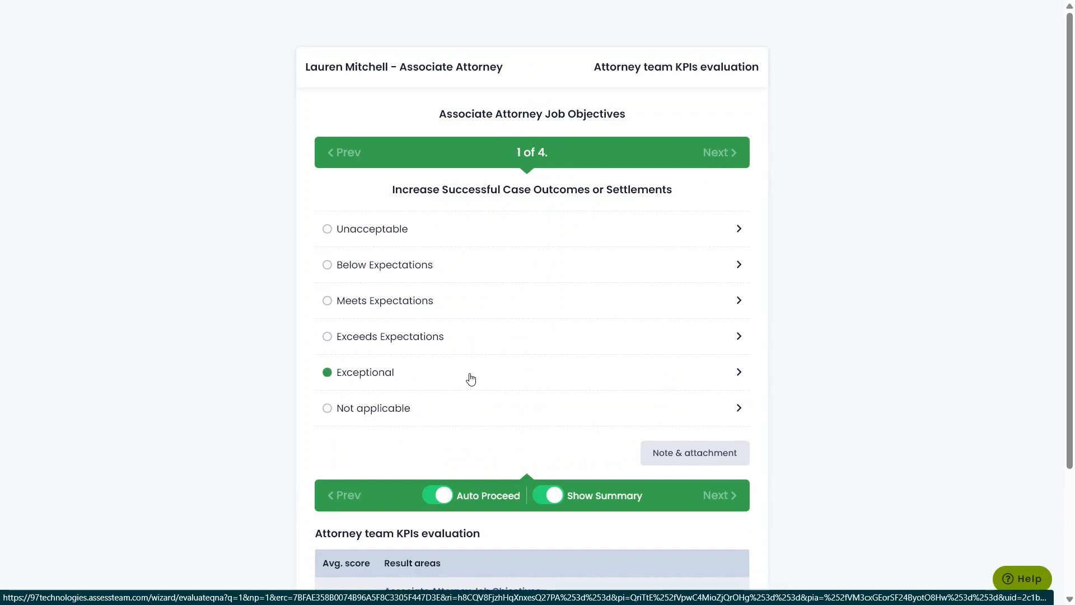
Rate "Increase Successful Case Outcomes or Settlements" as Exceptional and add the note "Good job" to "Reduce Case Resolution Time".
left_click(470, 379)
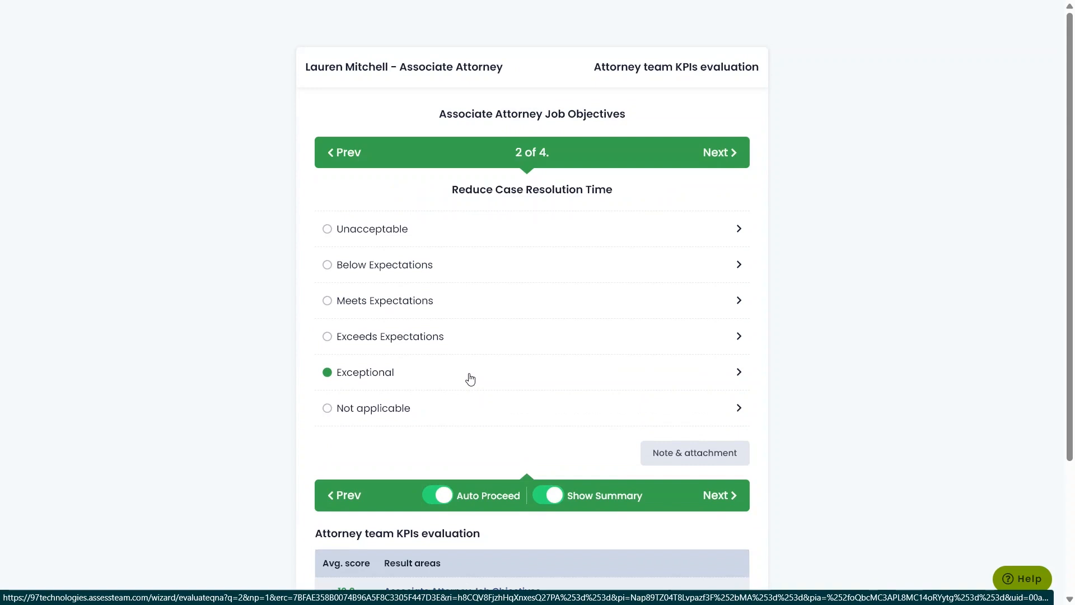
left_click(608, 411)
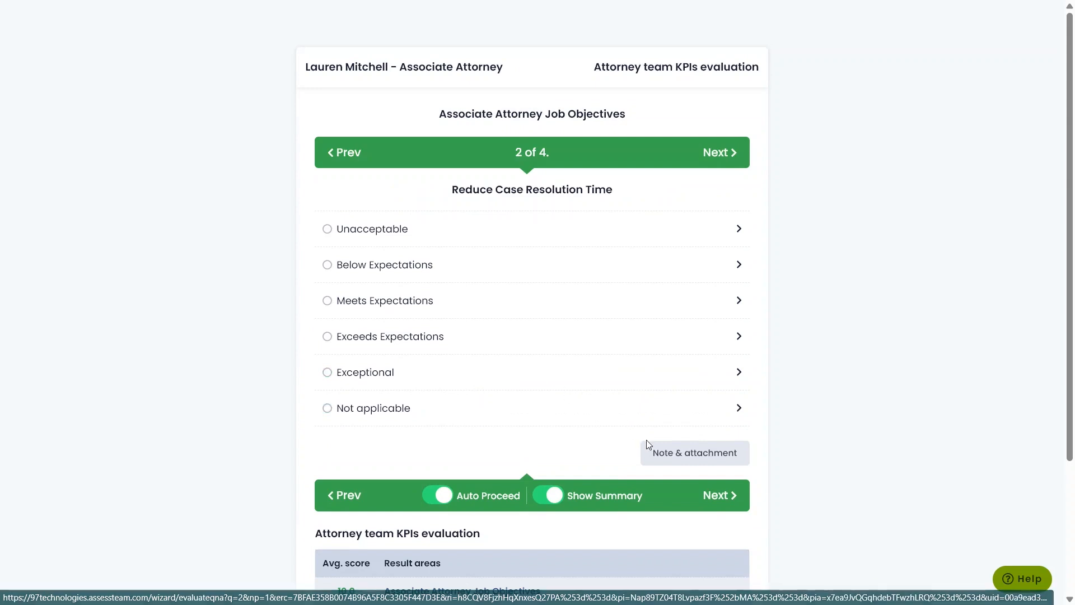
left_click(657, 455)
type("Good job")
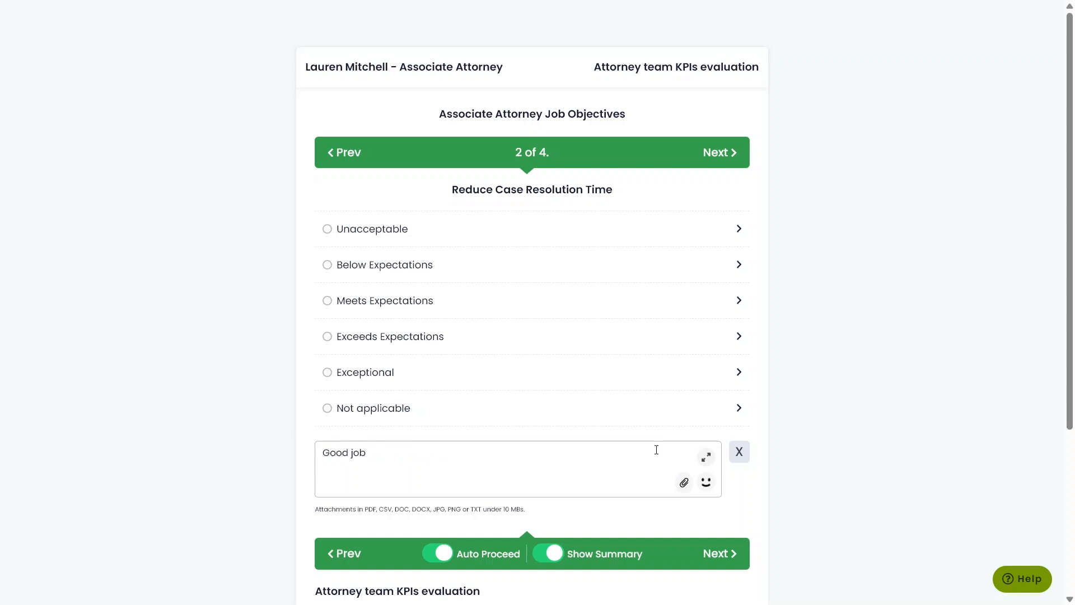
Rate case resolution time and document drafting turnaround as Exceptional, client communication response time as Meets Expectations, and finish the evaluation.
left_click(622, 385)
left_click(469, 307)
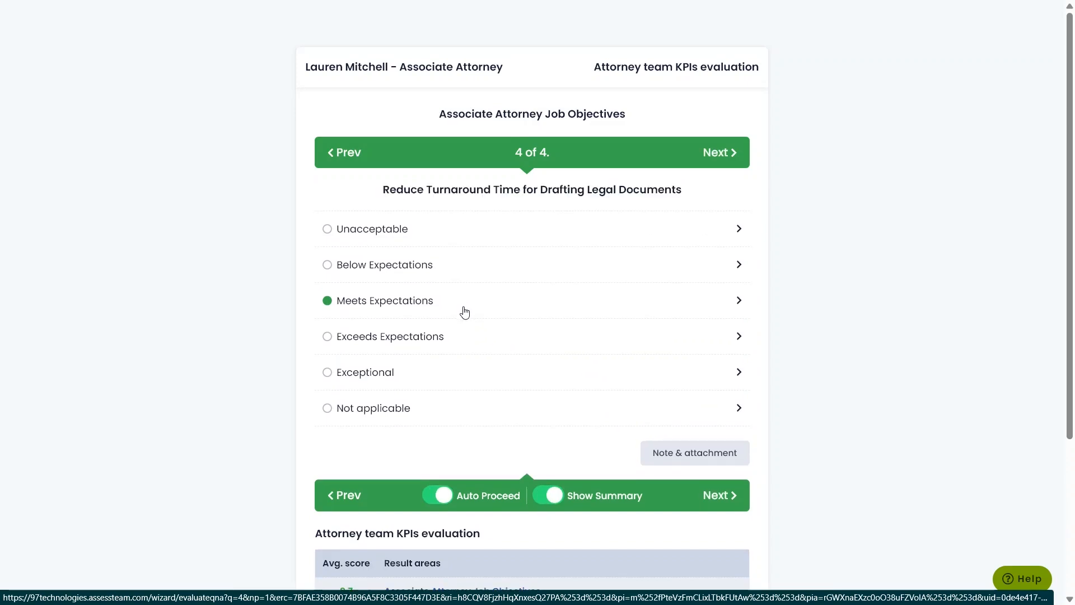
left_click(443, 373)
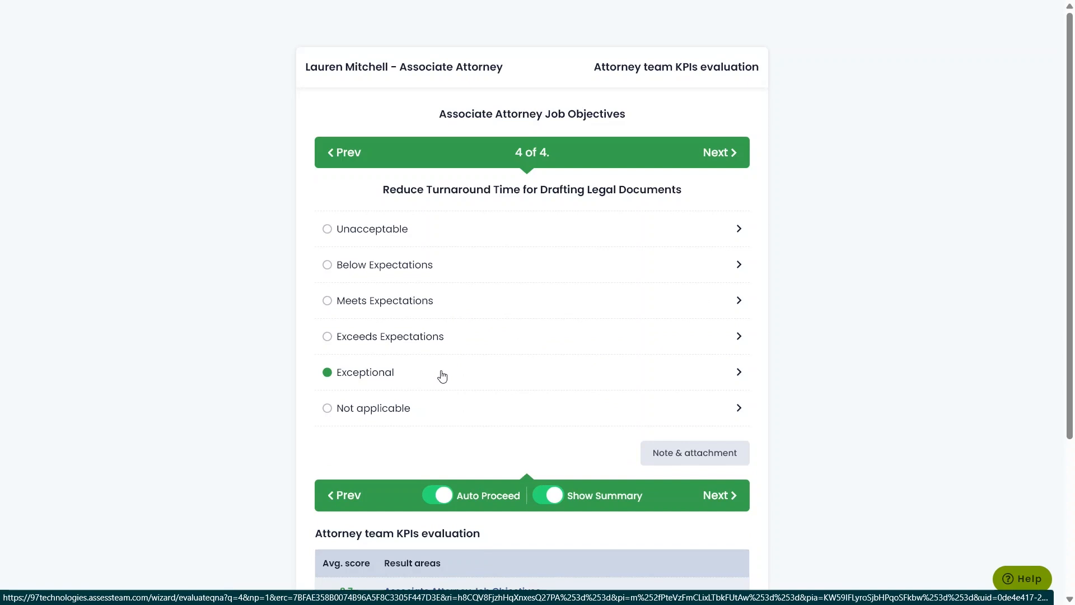
left_click(443, 374)
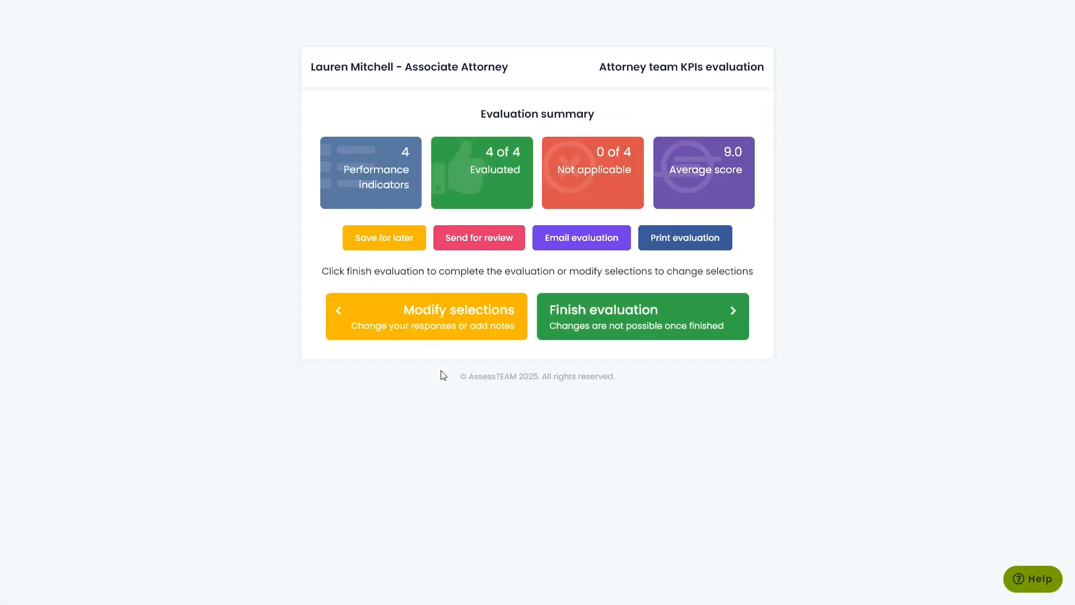
left_click(672, 319)
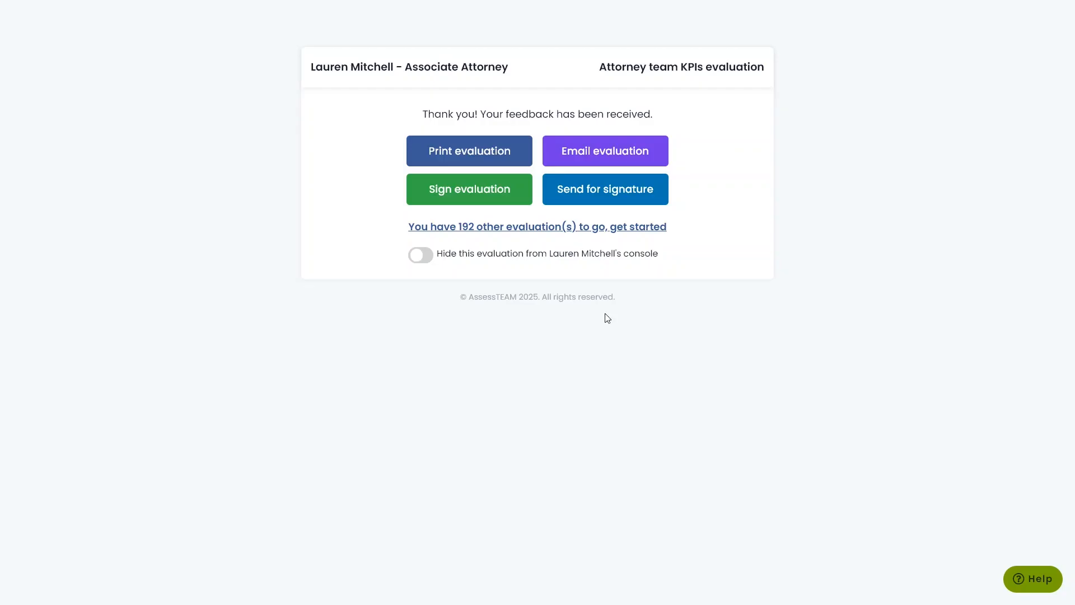
Sign the finished evaluation with a freehand drawn signature and accept it.
left_click(455, 190)
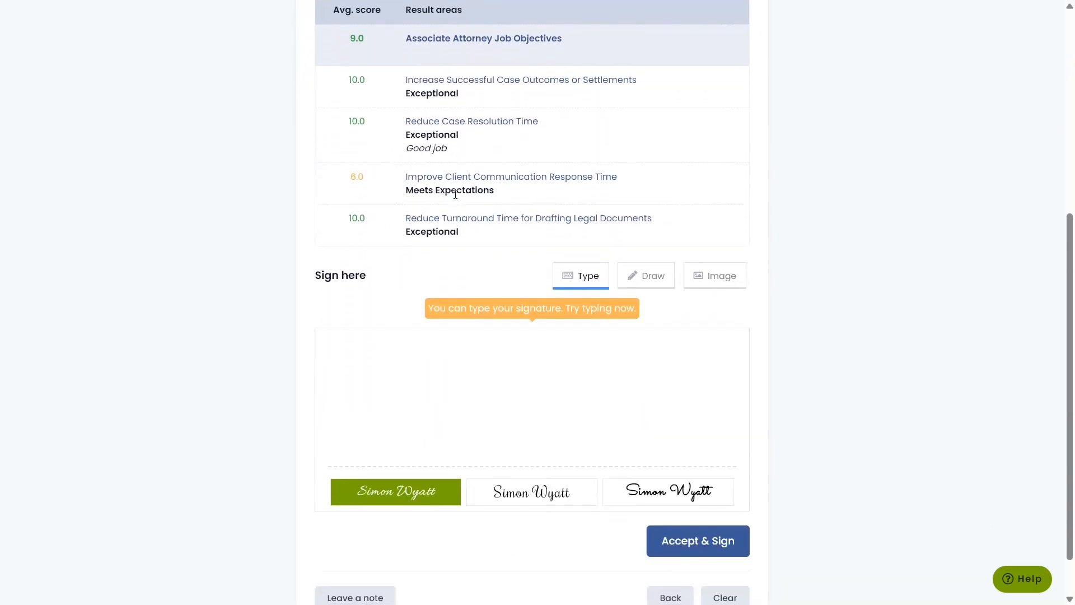
scroll(451, 258, "down", 1)
left_click(651, 224)
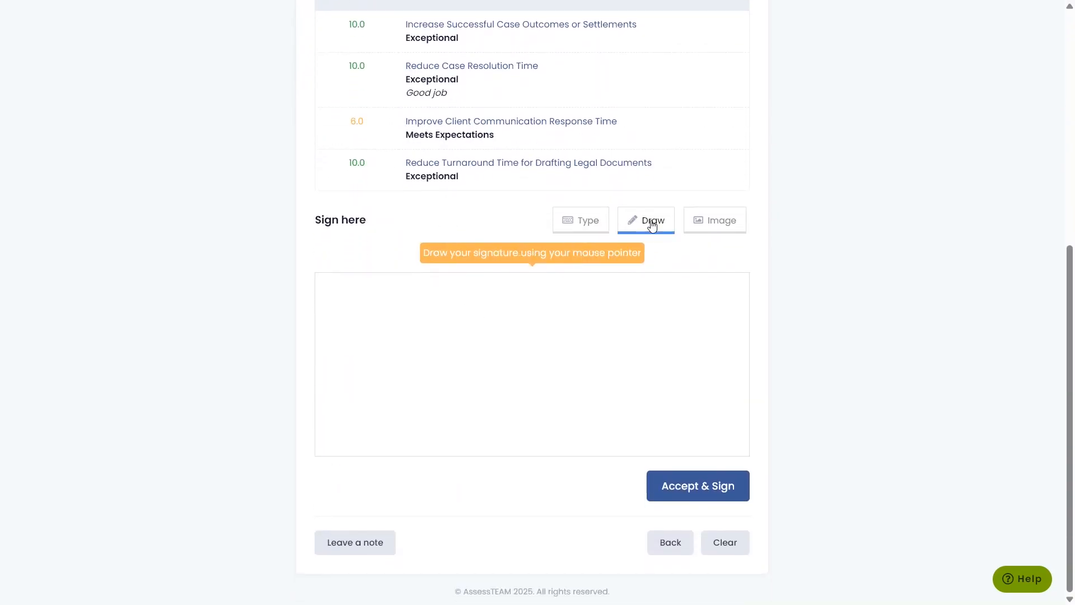
mouse_move(410, 294)
left_mouse_down()
mouse_move(411, 364)
mouse_move(440, 318)
mouse_move(519, 306)
left_mouse_up()
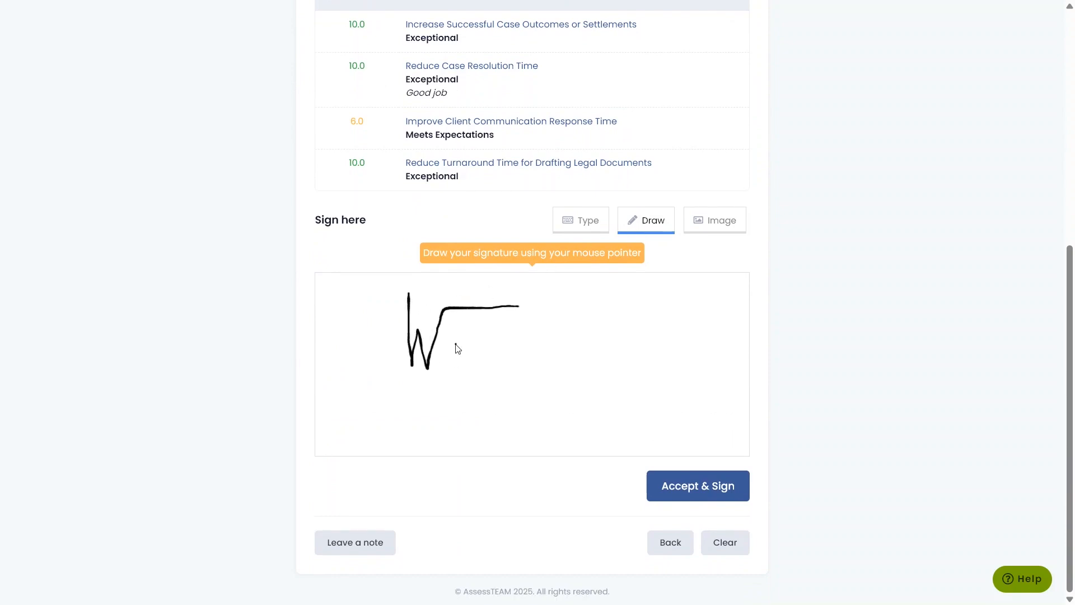
mouse_move(456, 344)
left_mouse_down()
mouse_move(513, 377)
mouse_move(553, 350)
left_mouse_up()
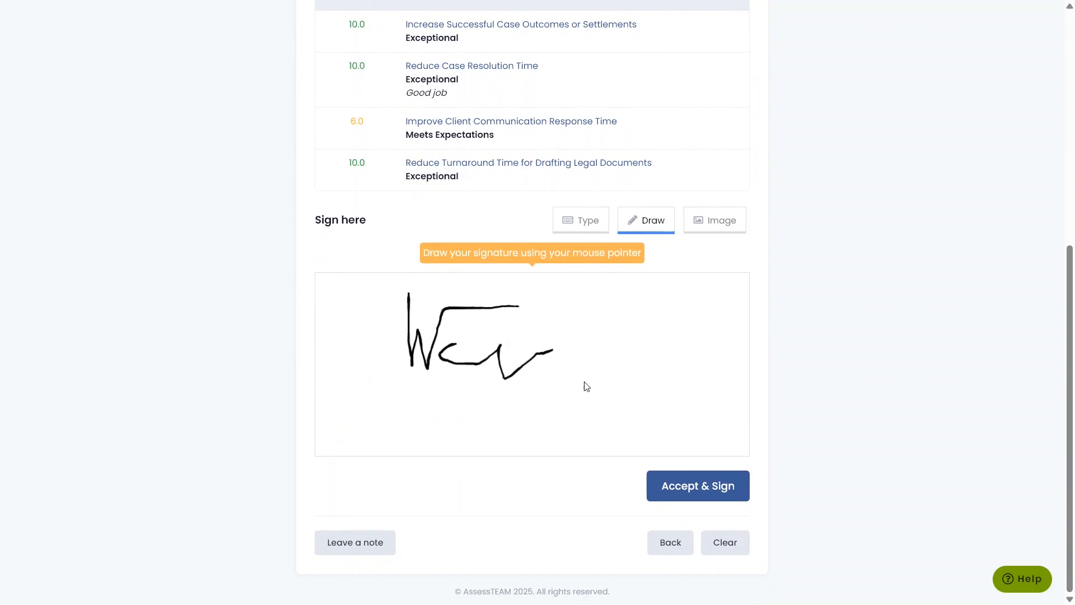
left_click(687, 487)
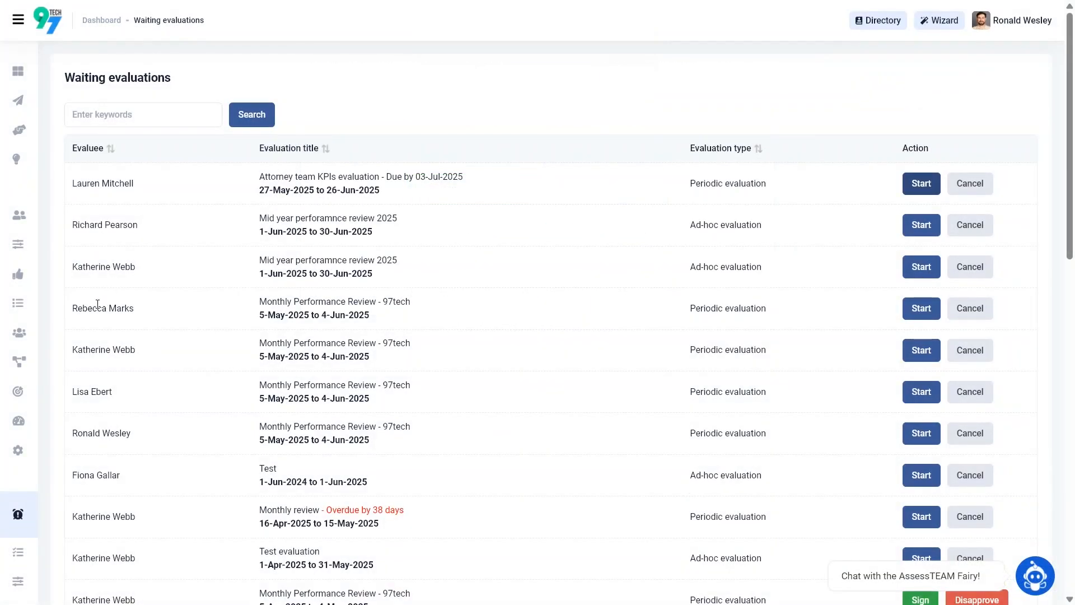
Open the Attorney team's report and review its average result area scores, successes and opportunities, and team members.
mouse_move(36, 335)
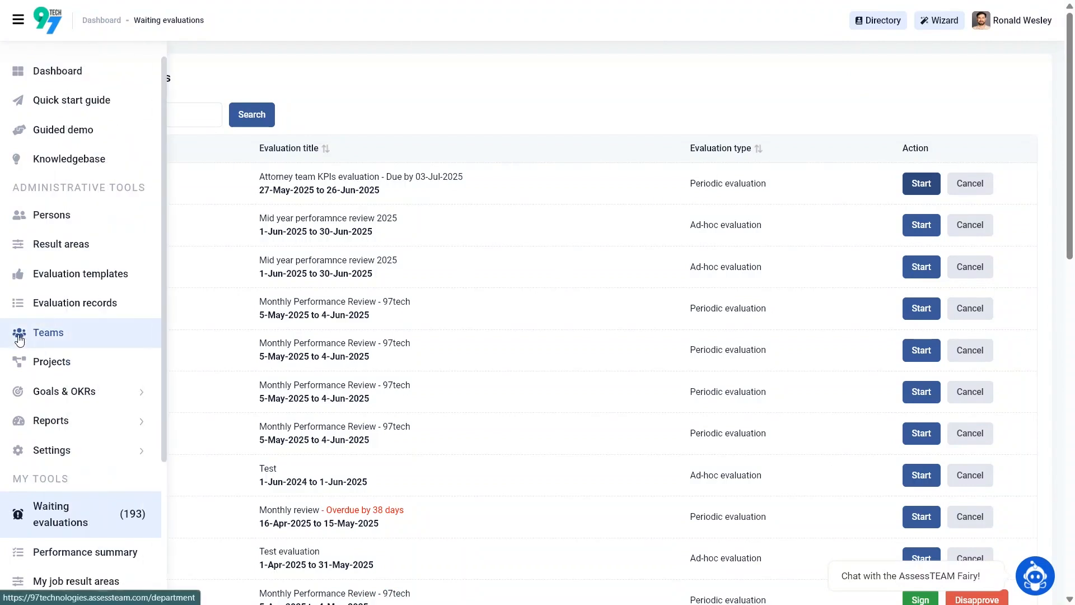
left_click(52, 336)
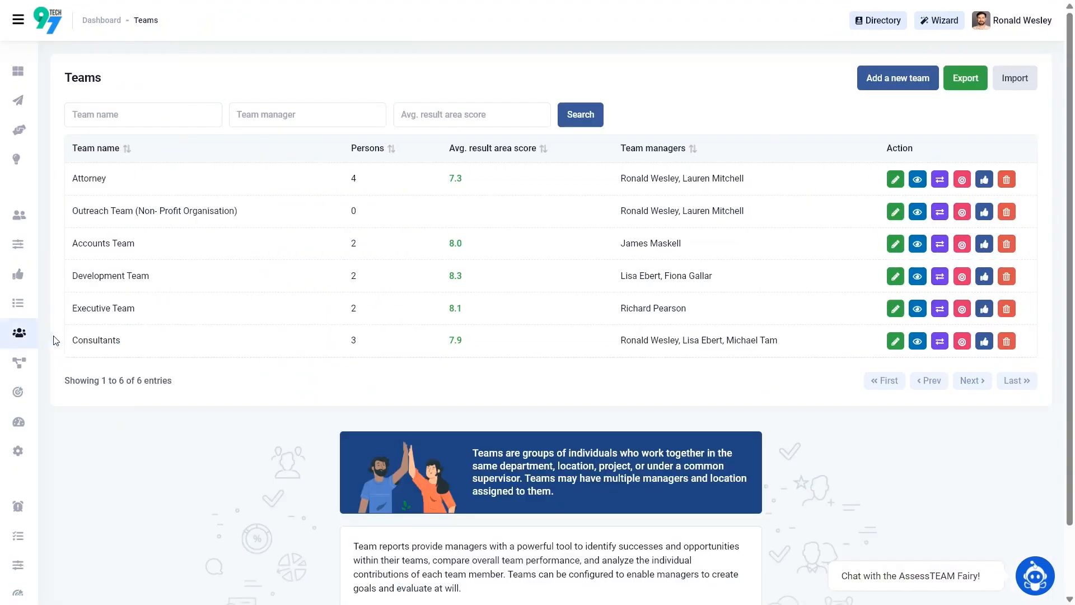
left_click(917, 180)
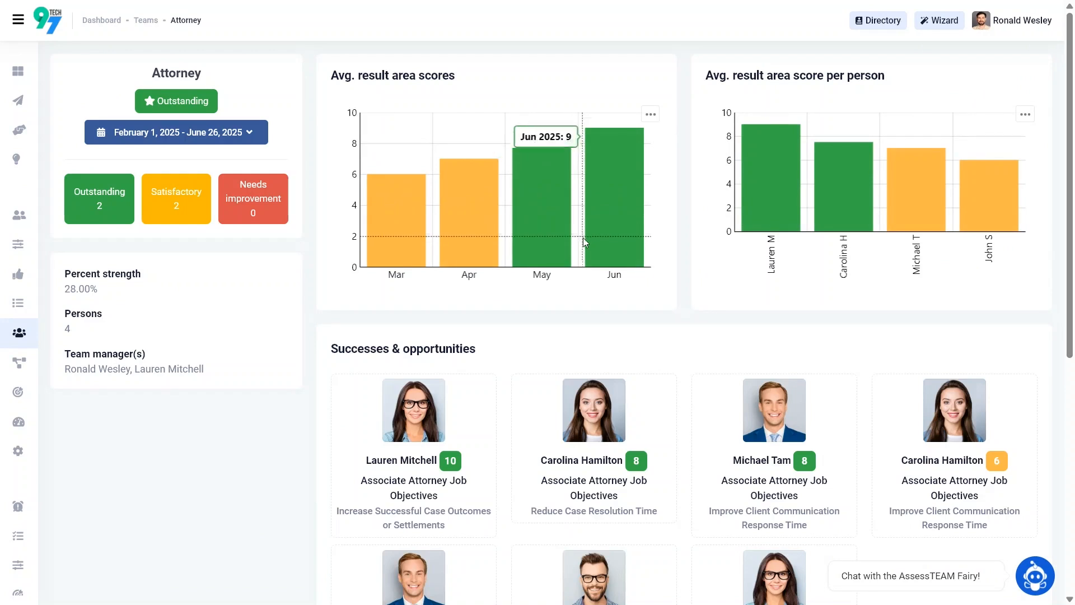
scroll(672, 367, "down", 1)
scroll(682, 370, "down", 4)
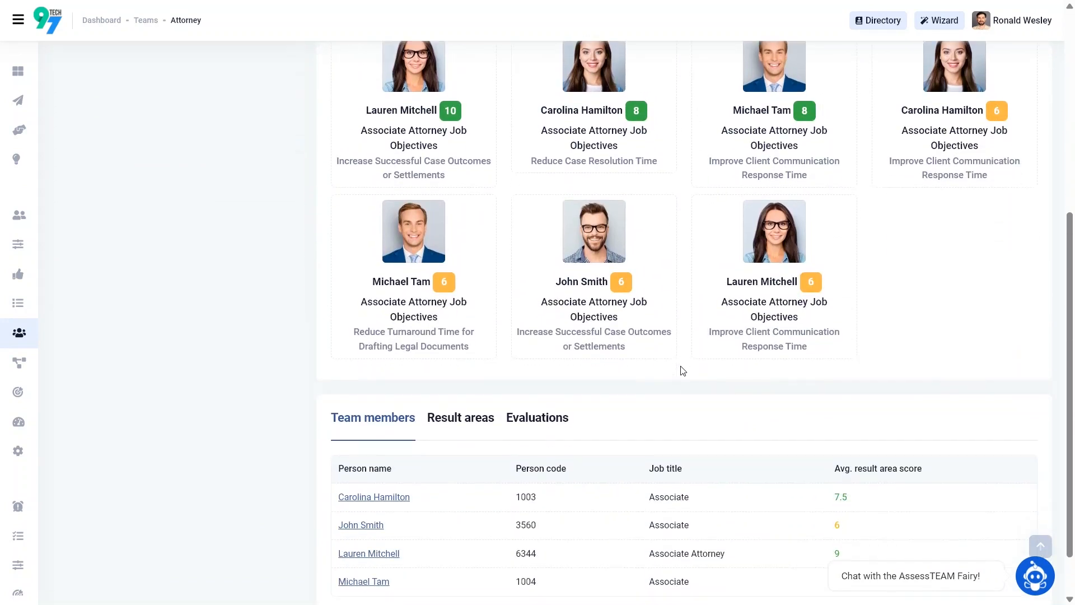
scroll(683, 370, "down", 1)
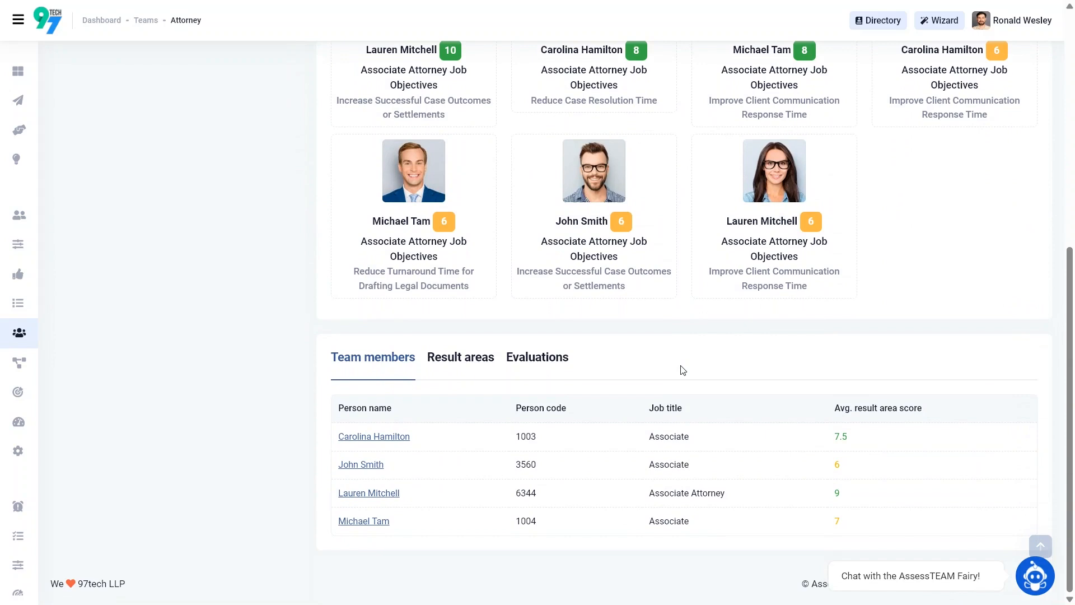
View the Attorney team's result areas and its list of evaluations with their average scores.
left_click(467, 363)
scroll(575, 398, "down", 3)
left_click(538, 317)
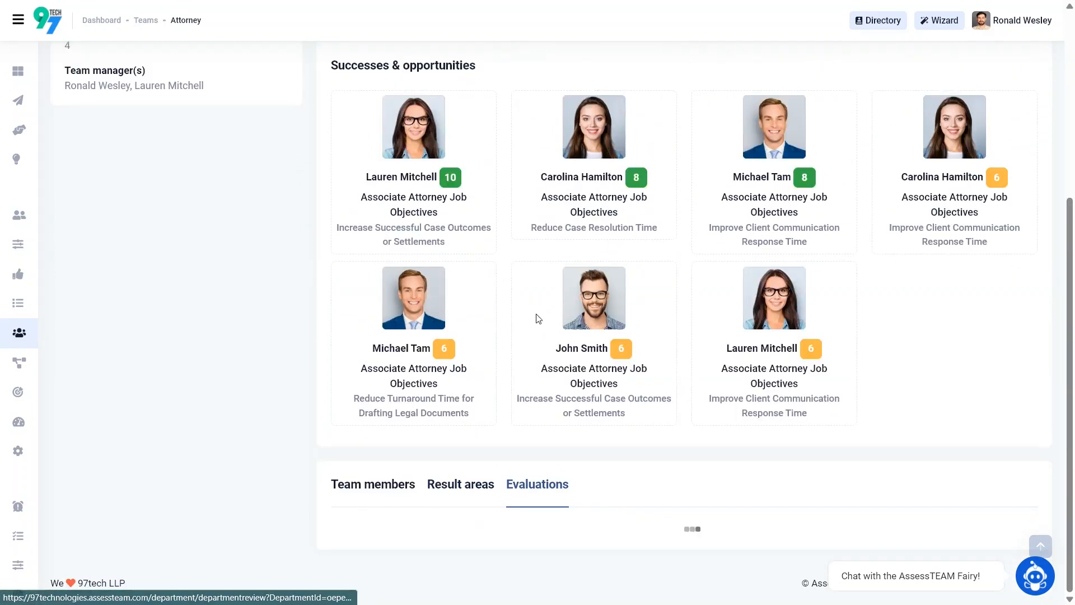
scroll(560, 353, "down", 2)
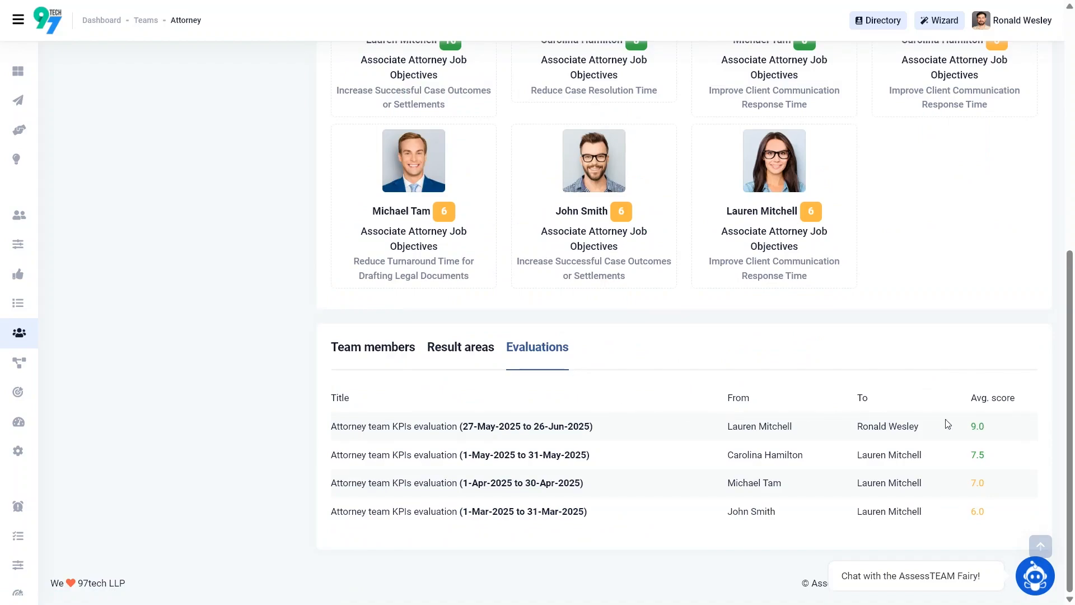